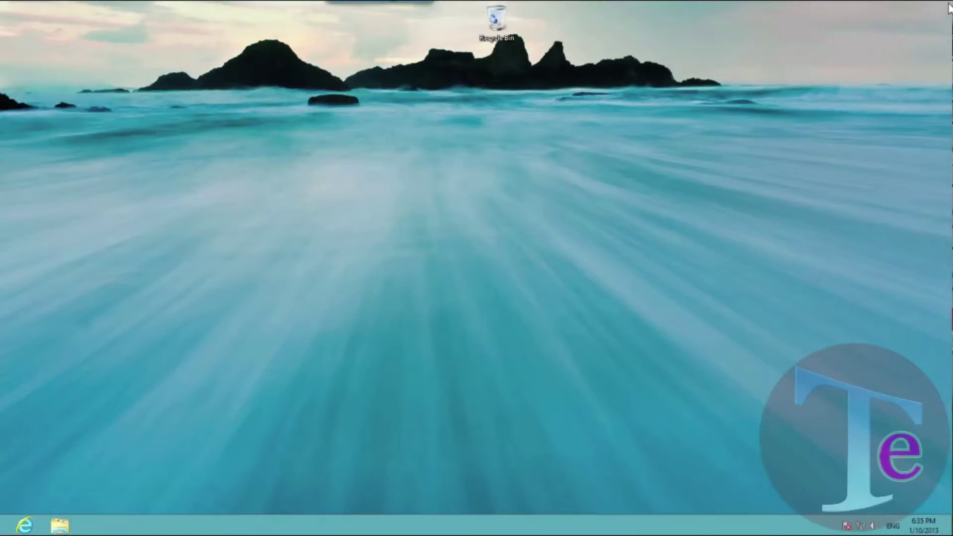
- Search the system settings for "schedule" and open Schedule tasks
mouse_move(951, 6)
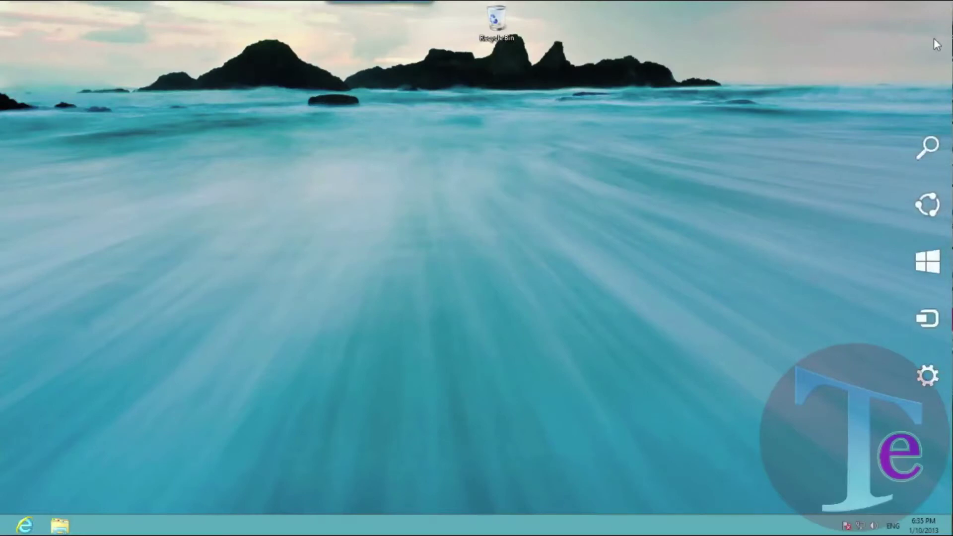
mouse_move(926, 117)
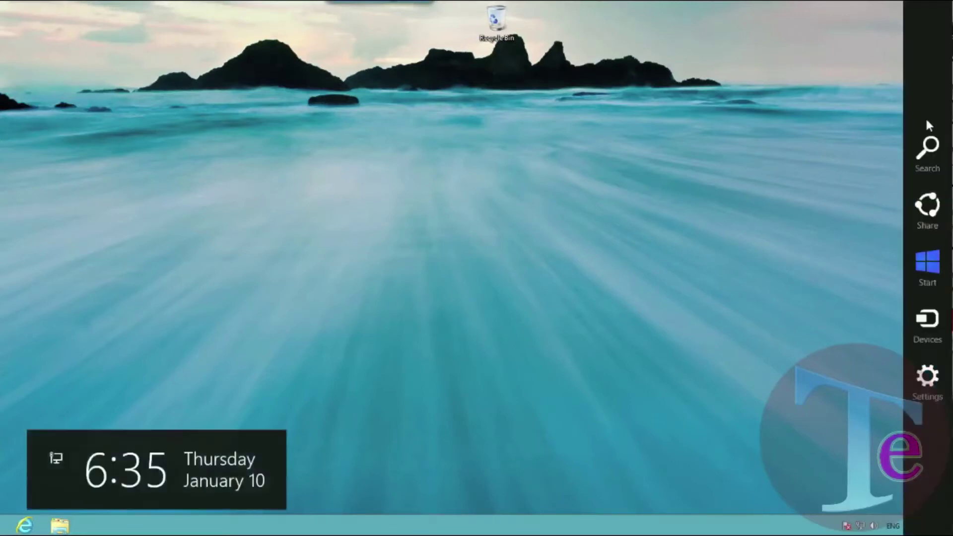
click(926, 153)
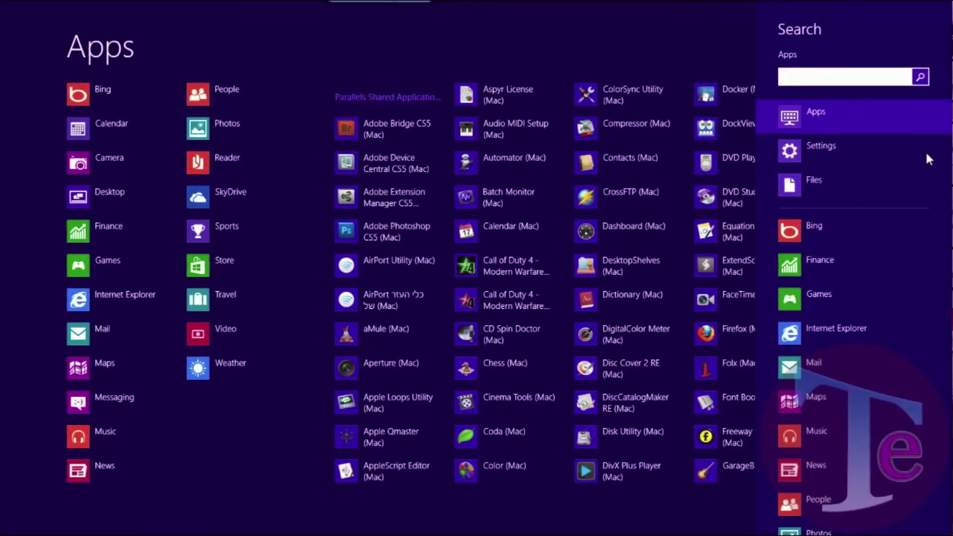
text(sc)
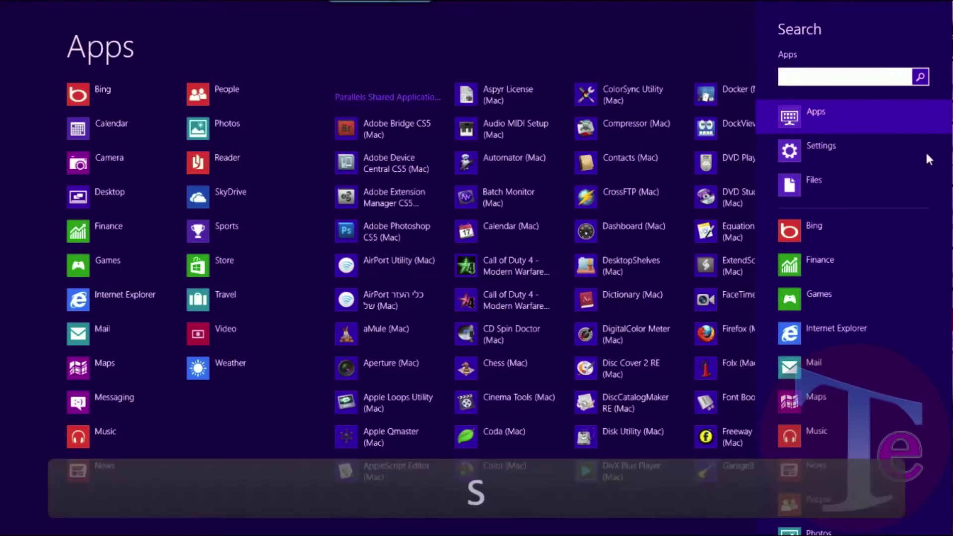
text(he)
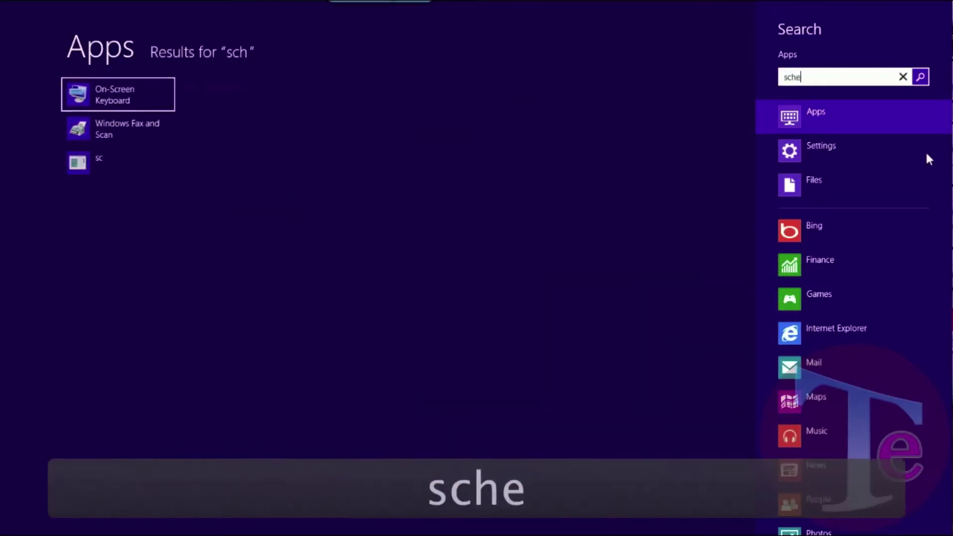
text(dule)
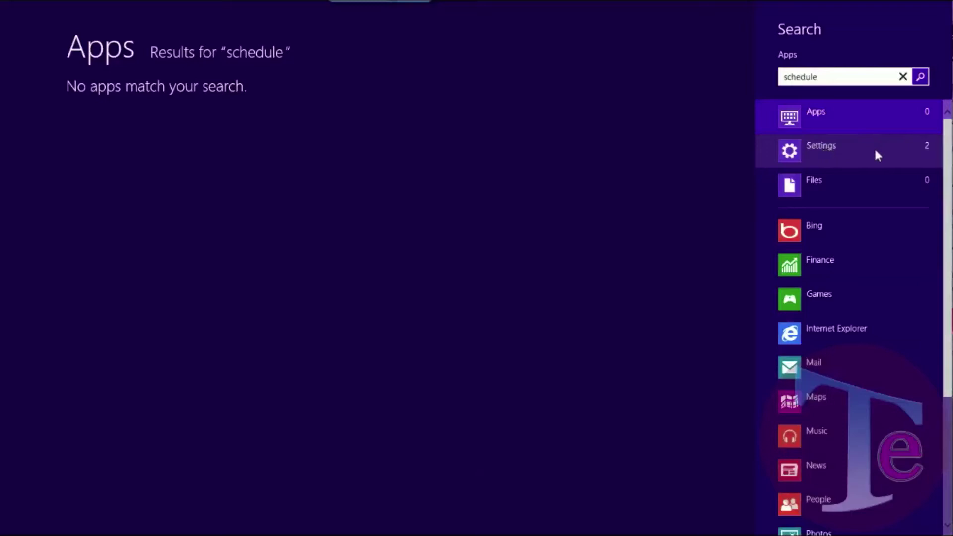
click(826, 149)
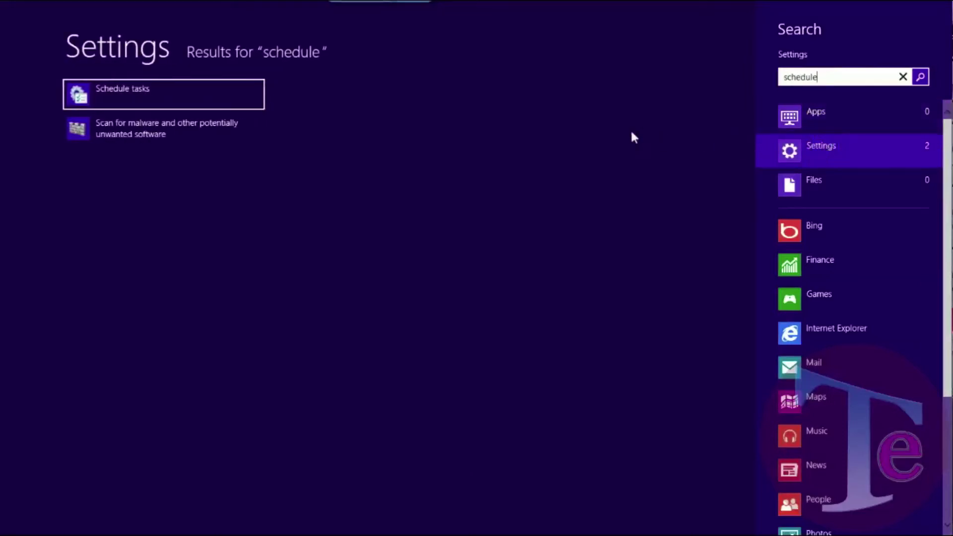
click(155, 92)
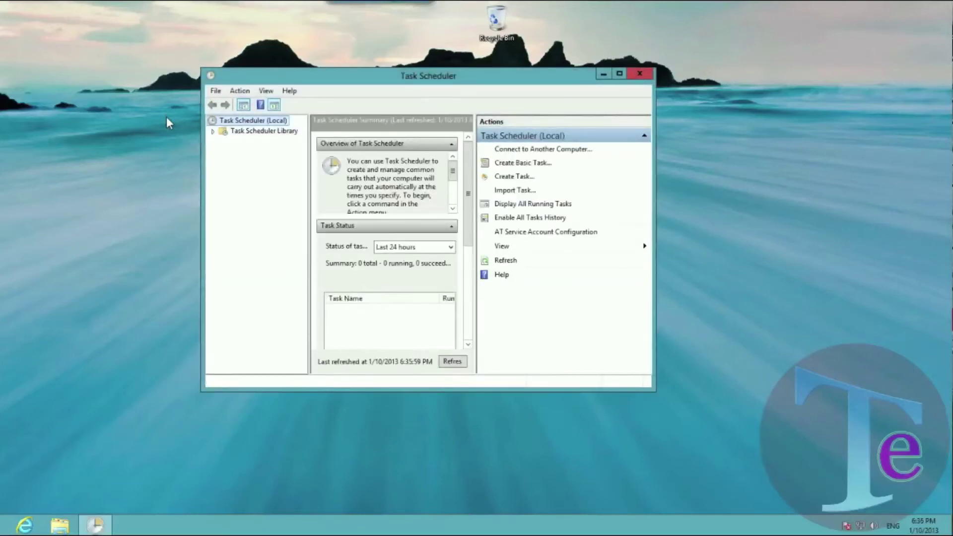
- Start creating a new scheduled task and name it "Start with Desktop"
click(515, 178)
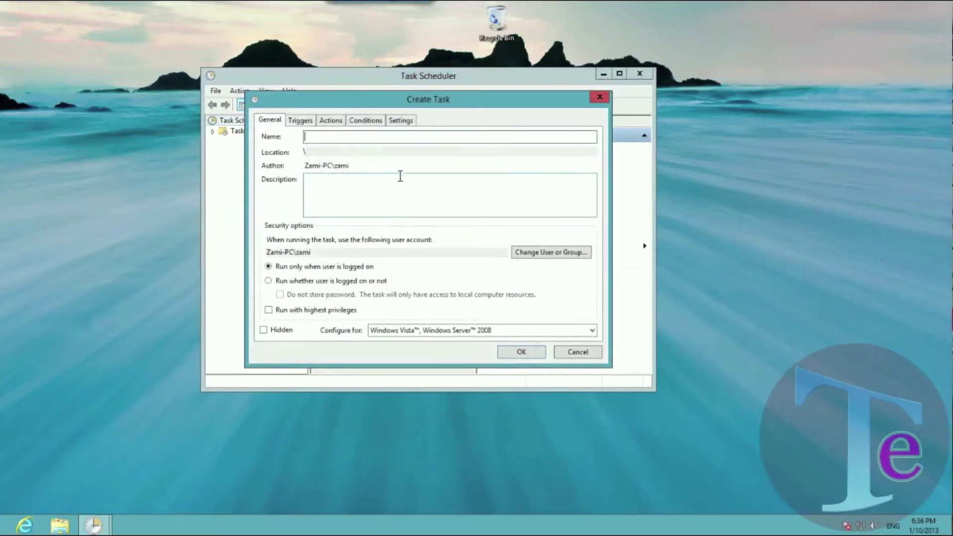
text(S)
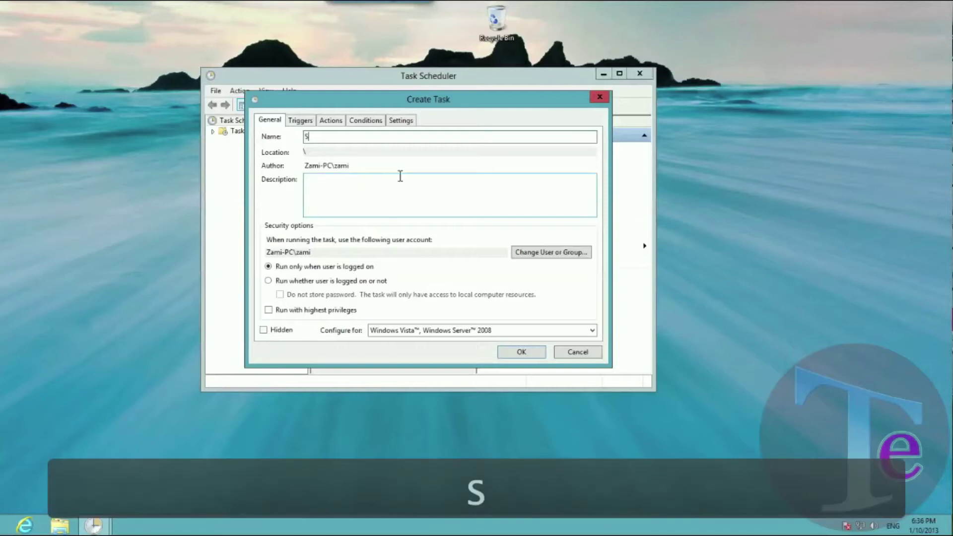
text(tart)
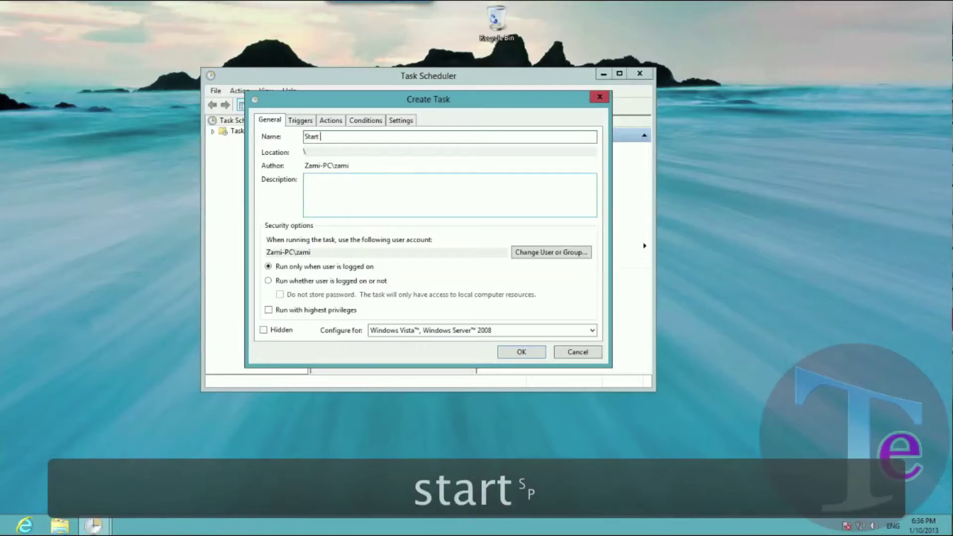
text( with )
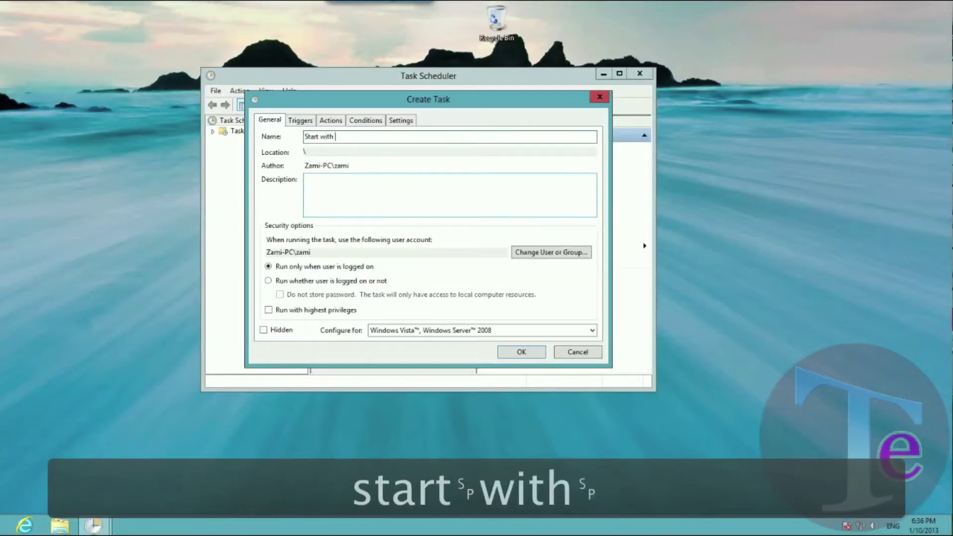
text(desk)
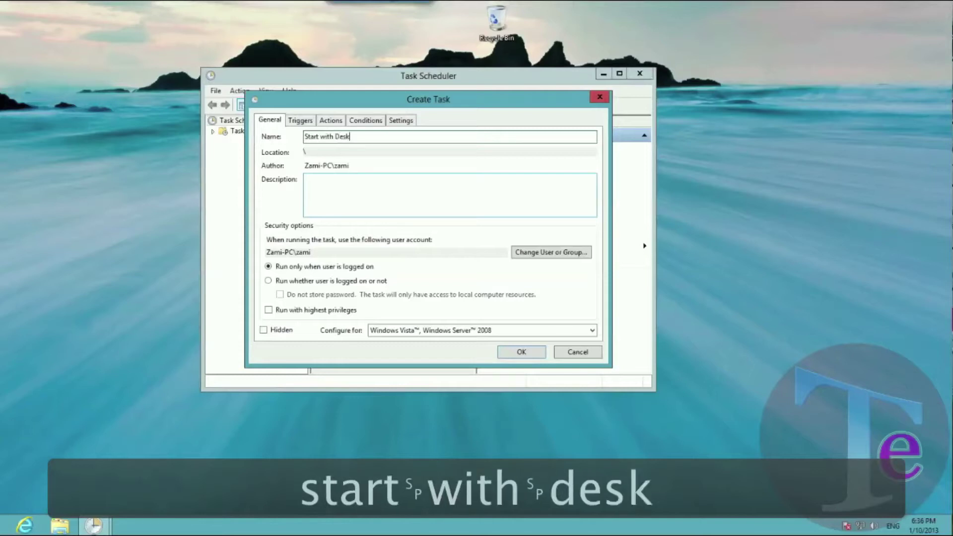
text(top)
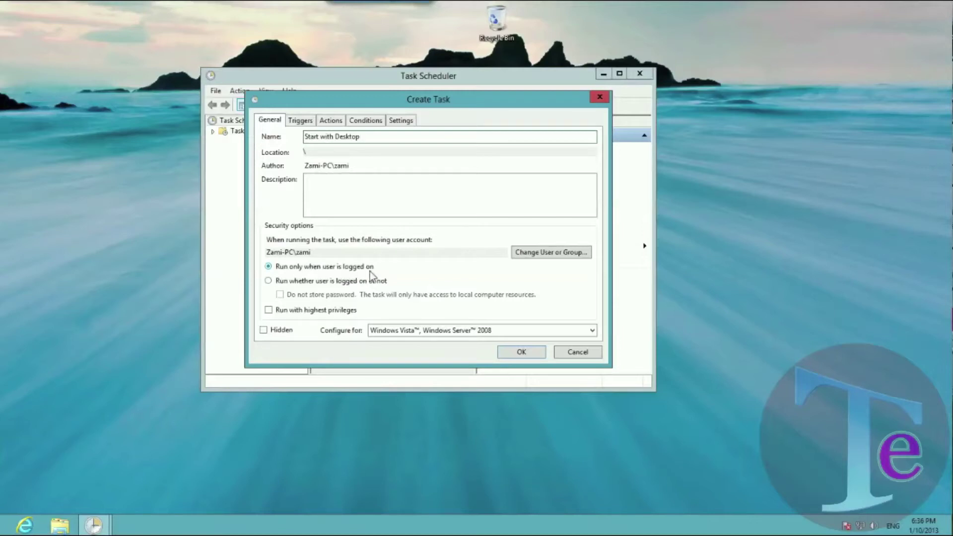
- Add a trigger to the task that begins it at log on of any user
click(300, 121)
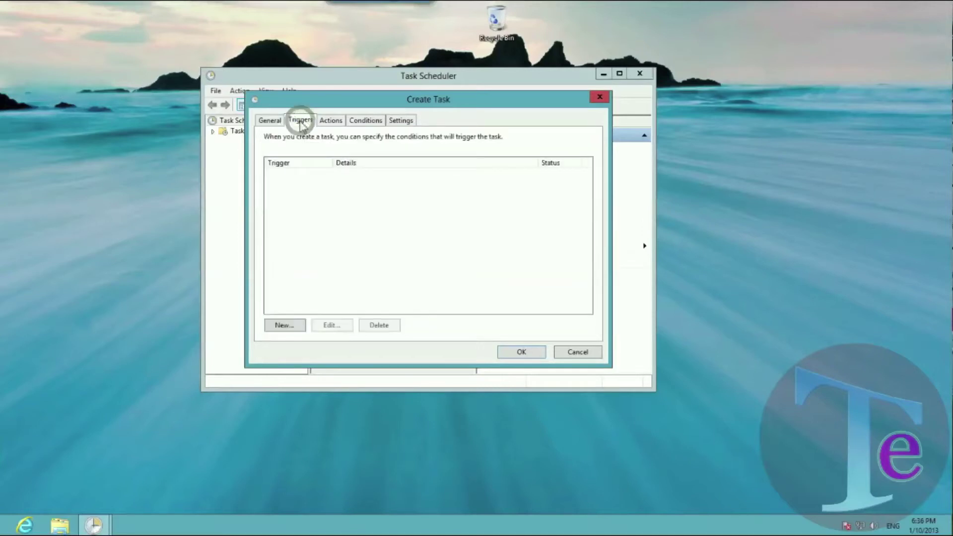
click(285, 328)
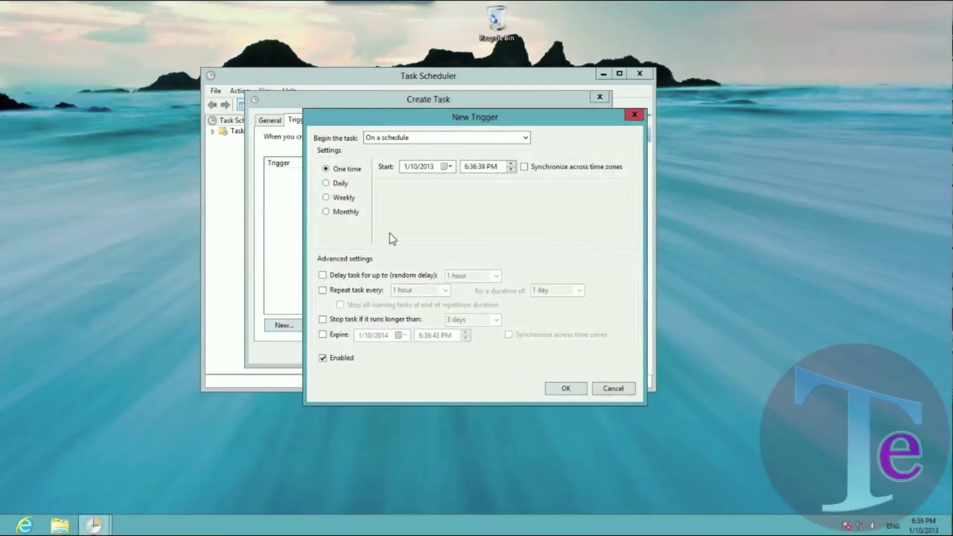
click(526, 140)
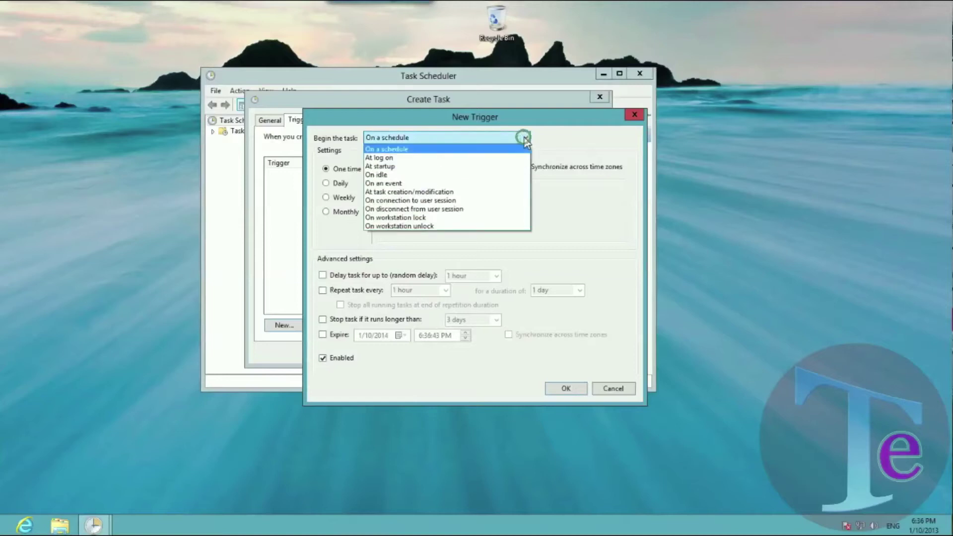
click(396, 158)
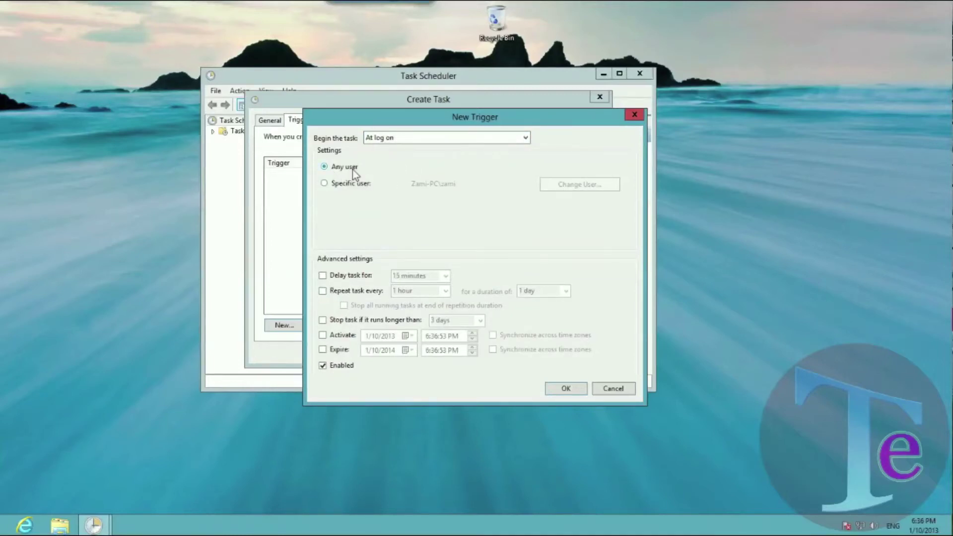
click(564, 389)
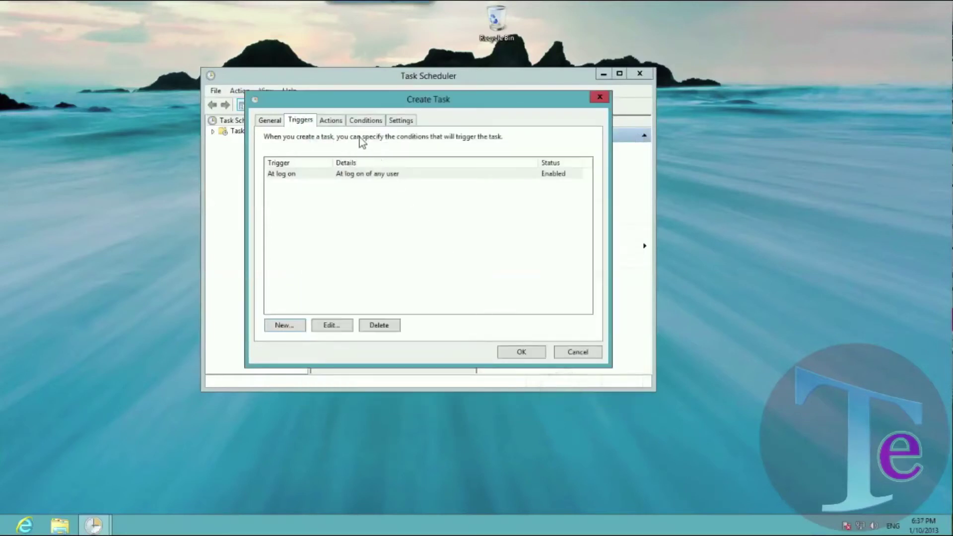
- Add a Start a program action to the task that runs explorer.exe from the C:\Windows folder
click(330, 121)
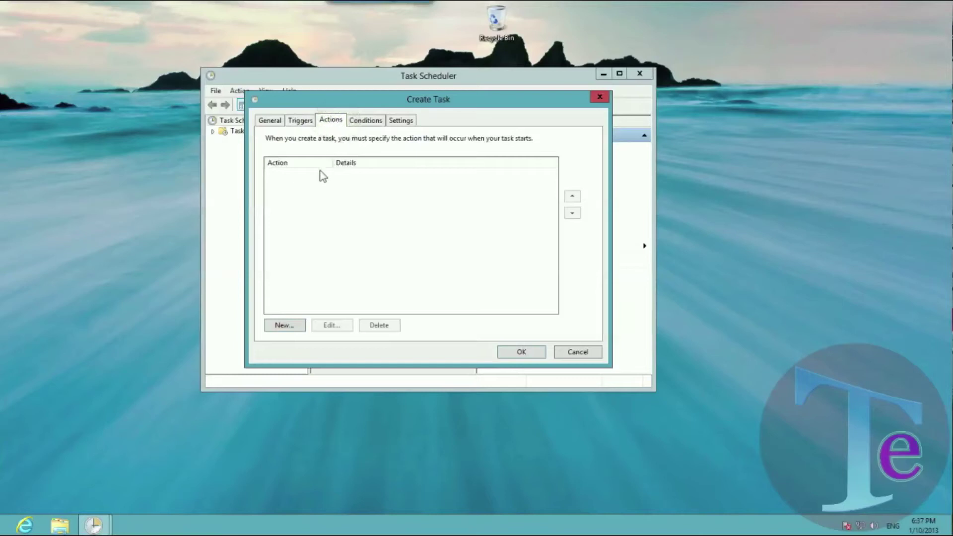
click(285, 326)
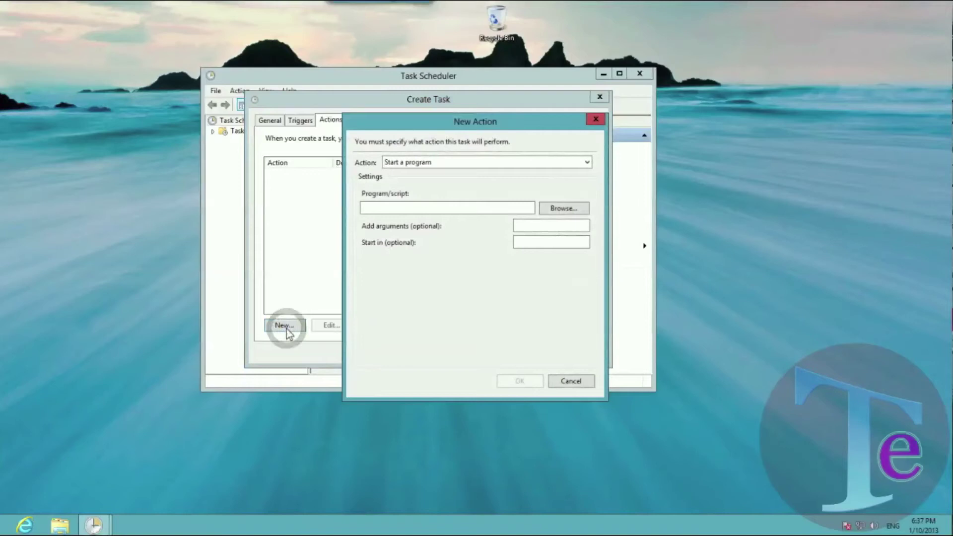
click(564, 210)
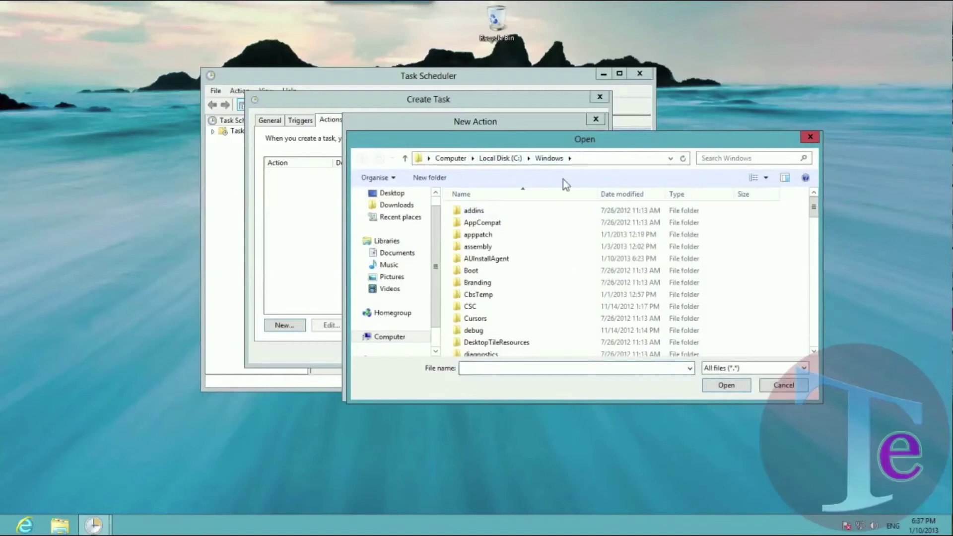
drag(812, 219, 786, 321)
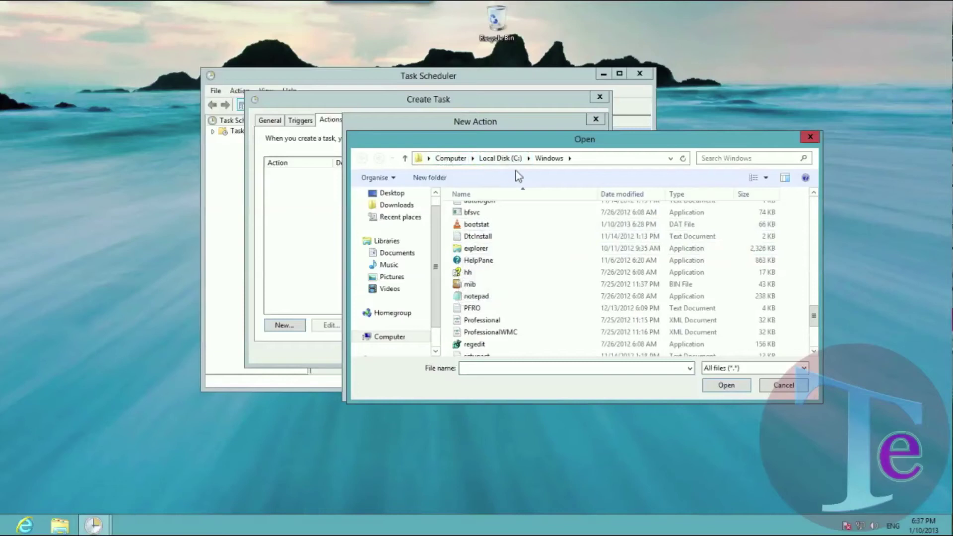
click(481, 251)
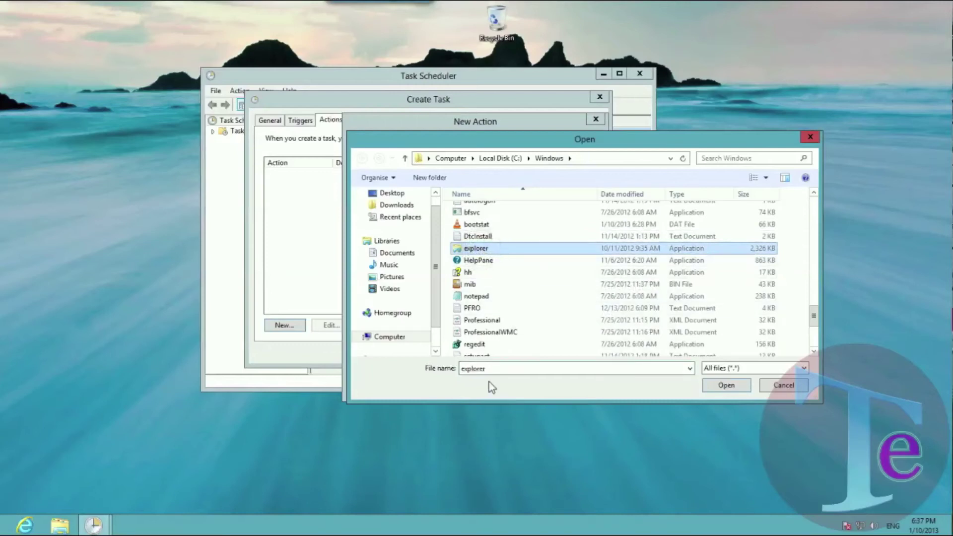
click(727, 386)
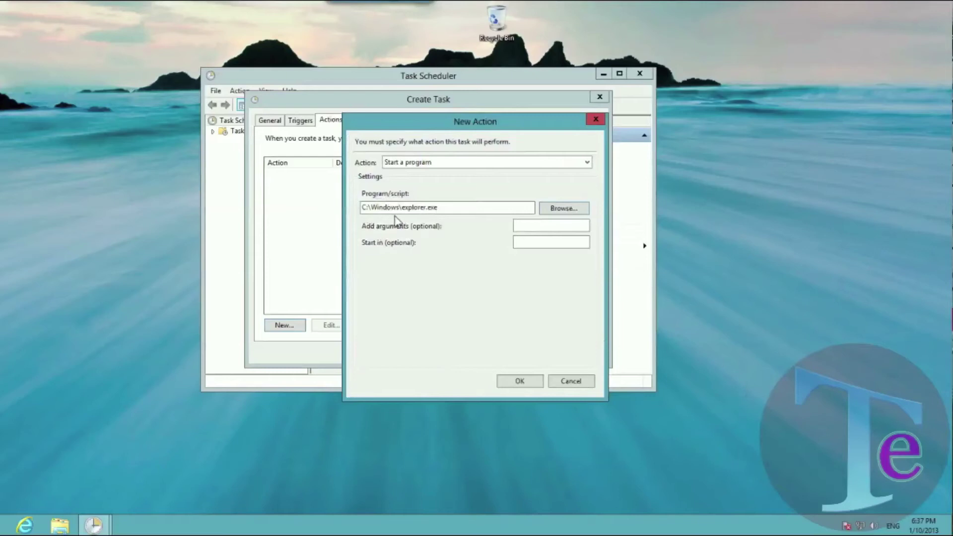
click(518, 381)
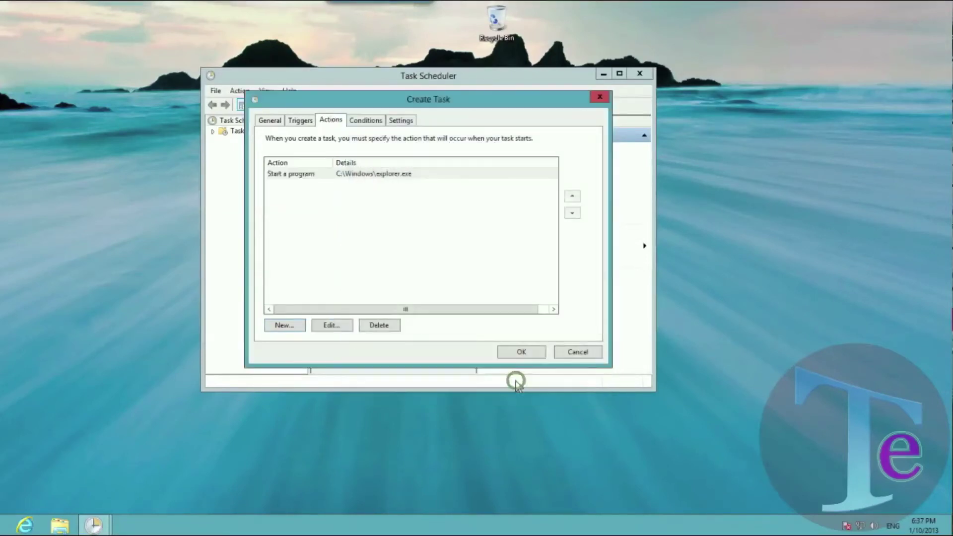
- Turn off the condition that stops the task on battery power, then save the task and close Task Scheduler
click(366, 121)
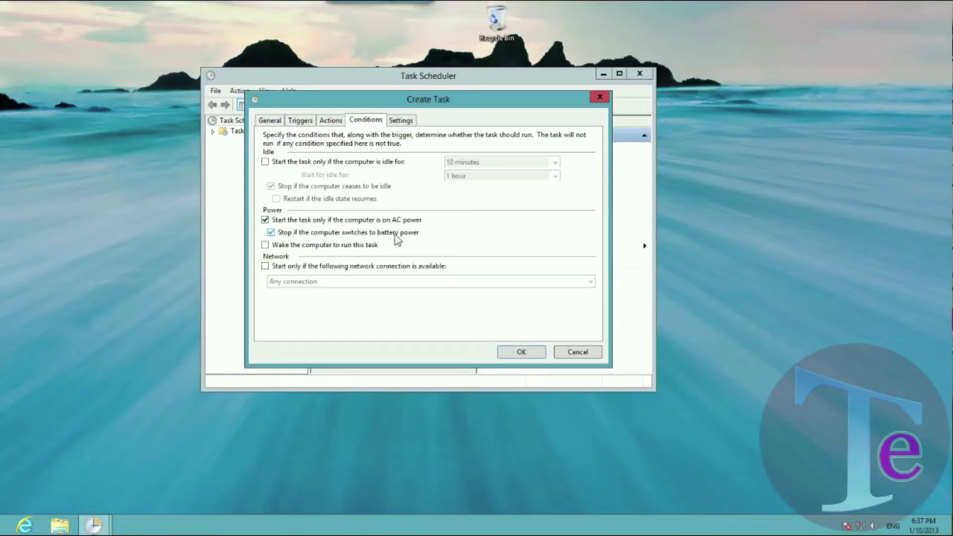
click(271, 233)
click(520, 352)
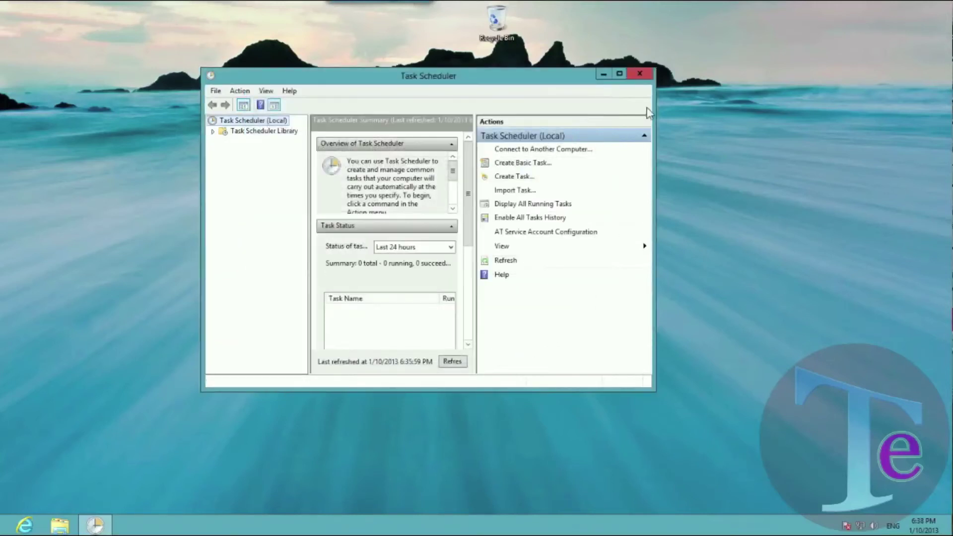
click(642, 75)
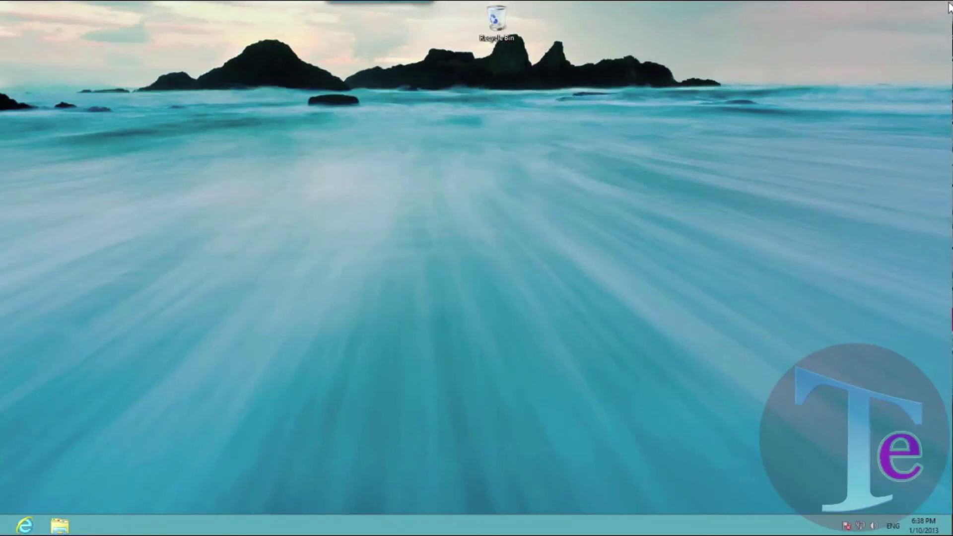
- Sign out of the current account from the Start screen and dismiss the lock screen to reach the account selection
mouse_move(950, 5)
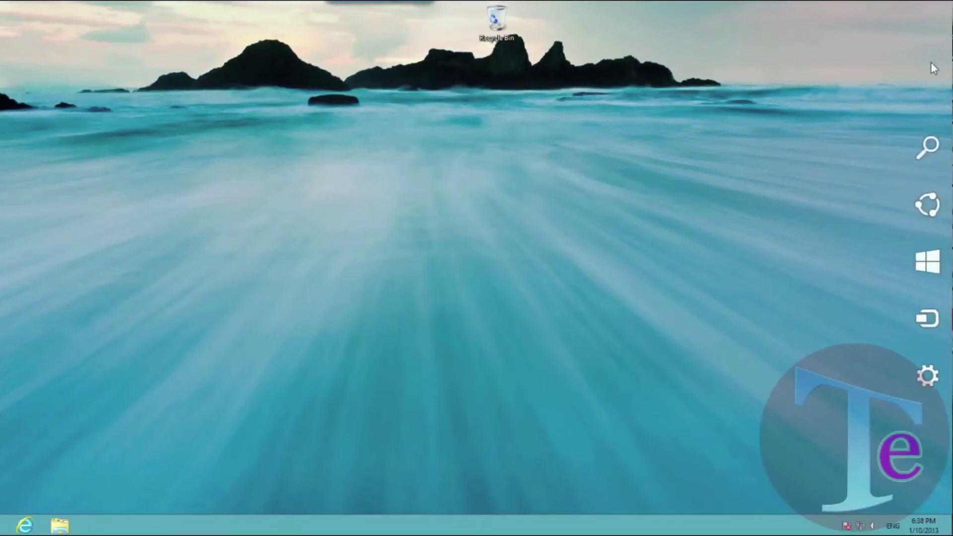
click(928, 262)
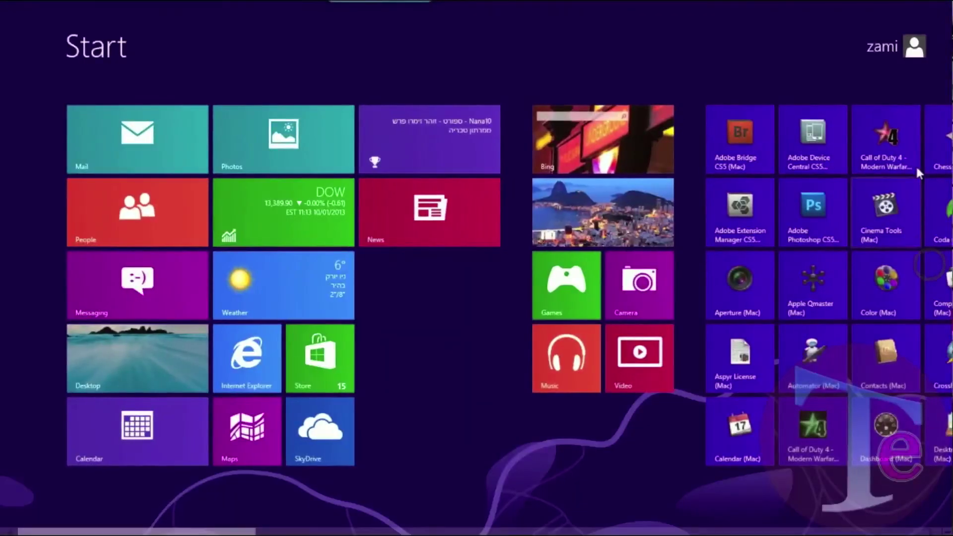
click(888, 50)
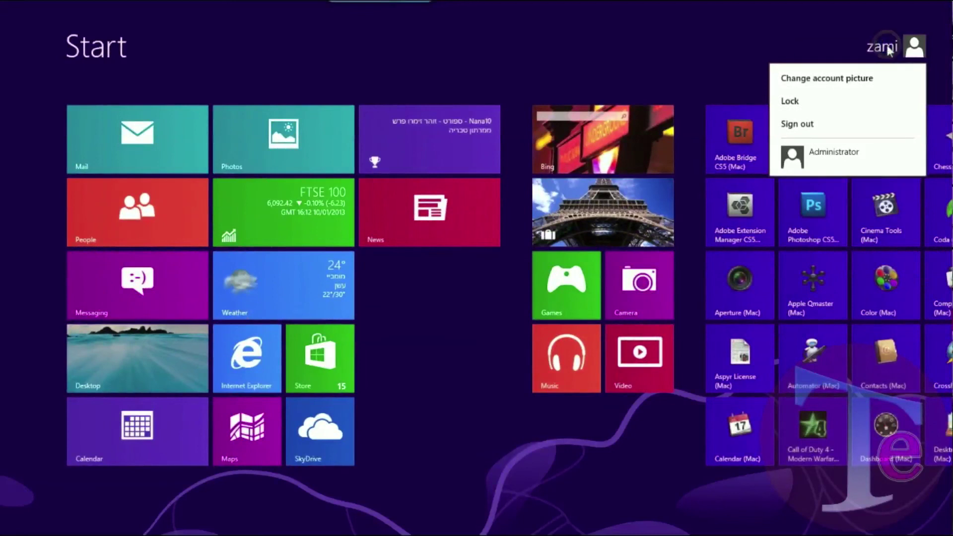
click(806, 127)
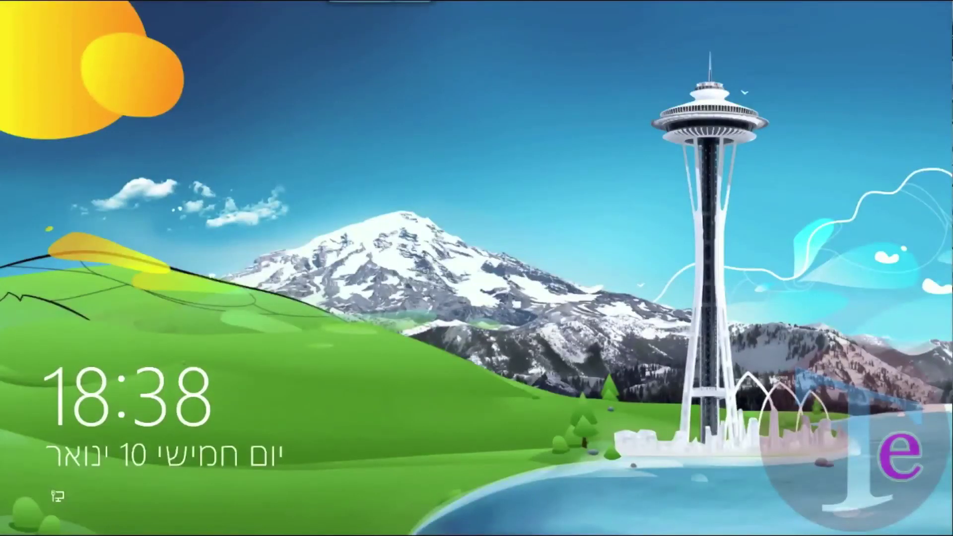
click(542, 253)
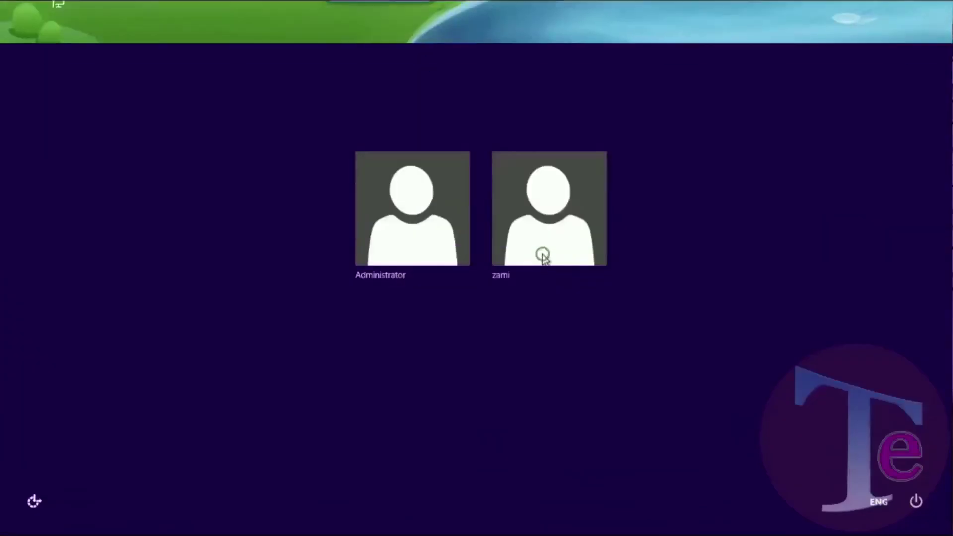